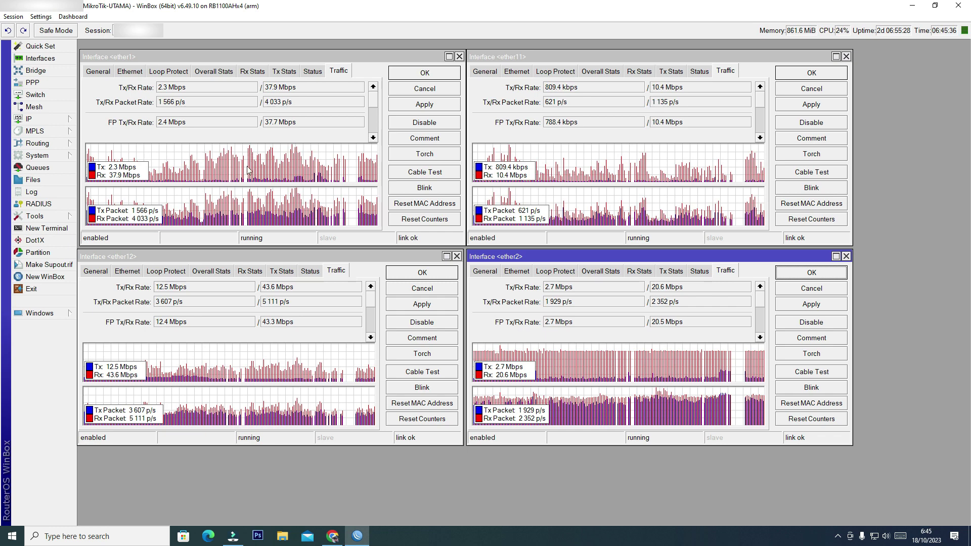
Compare the live Tx/Rx traffic rates of the ether1, ether12 and ether2 interfaces
click(128, 128)
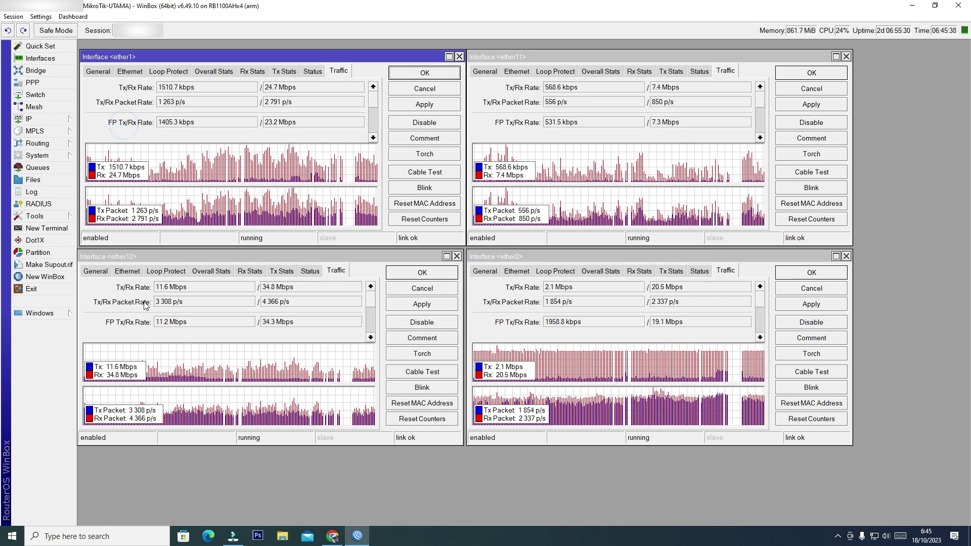
click(289, 296)
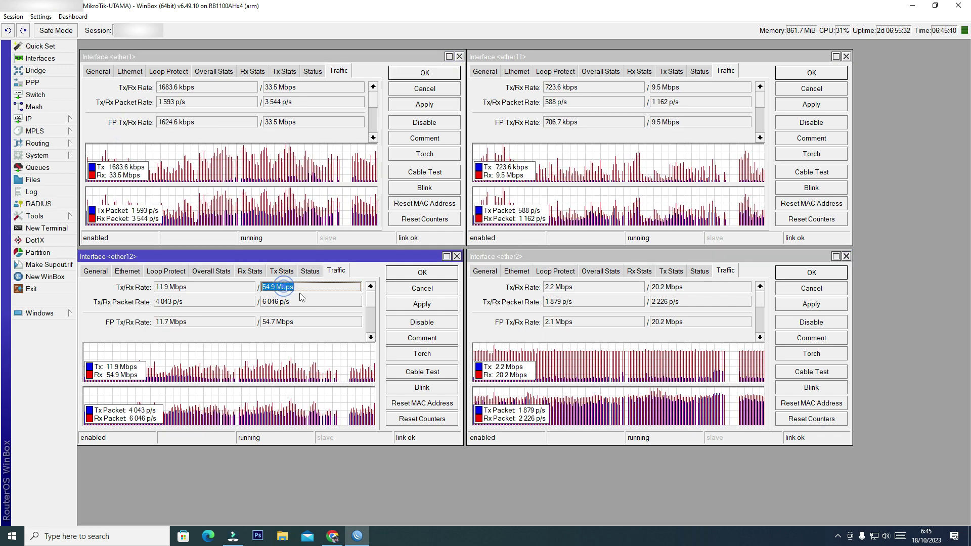
scroll(314, 292, down, 2)
scroll(313, 292, up, 2)
click(273, 286)
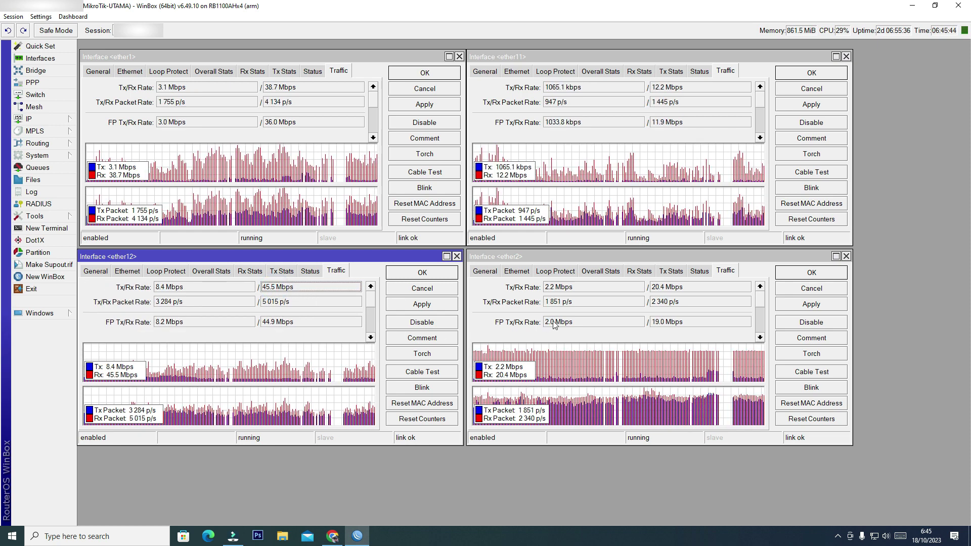
click(512, 321)
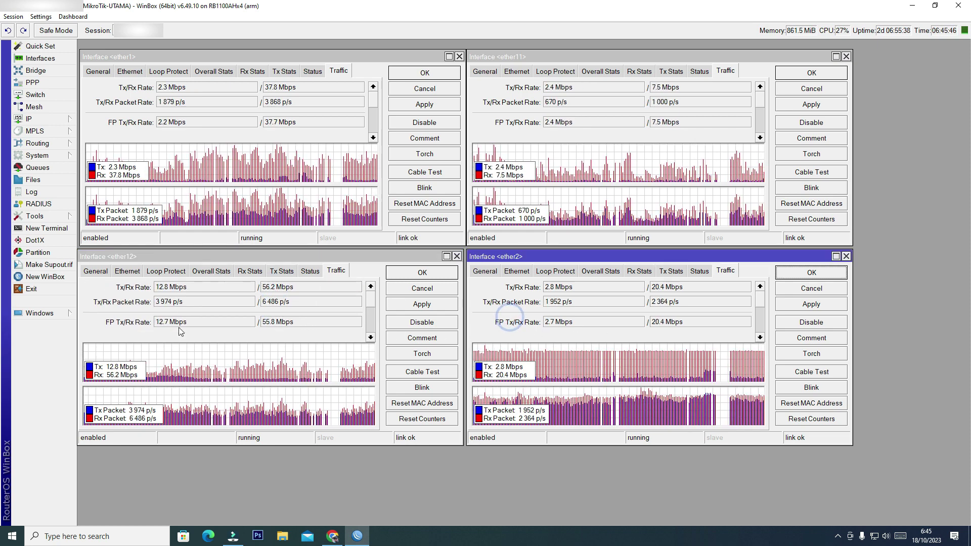
Open the firewall mangle rules and enlarge the window to show more of the rule list
click(58, 121)
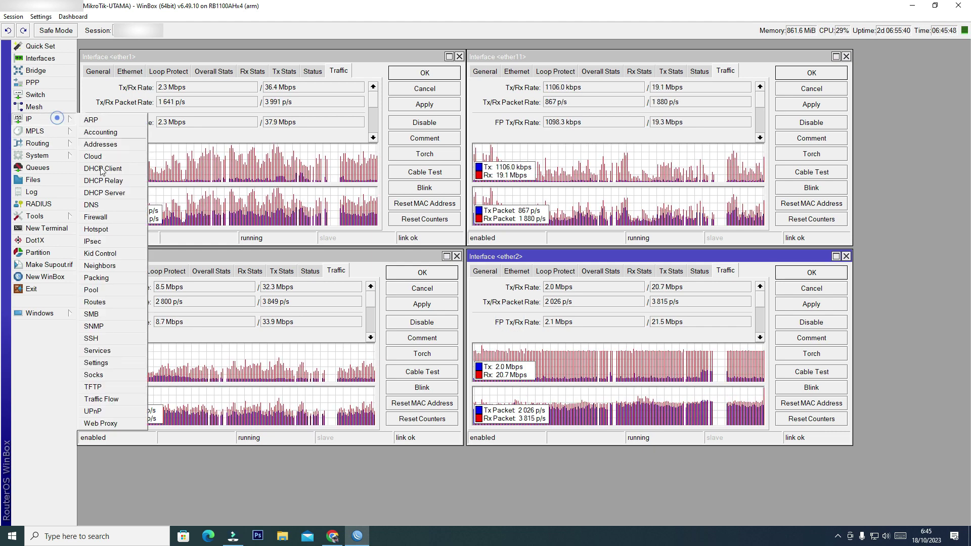
click(95, 217)
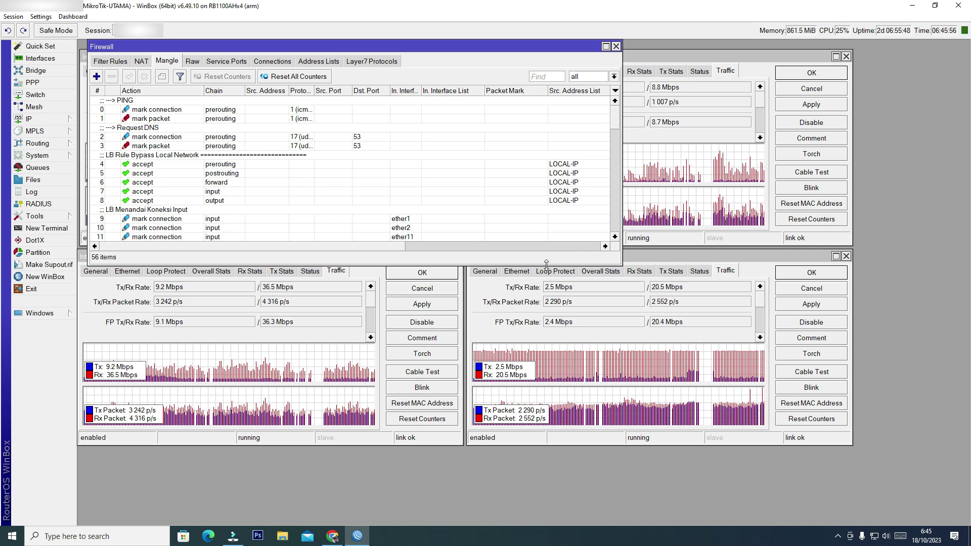
drag(546, 265, 481, 475)
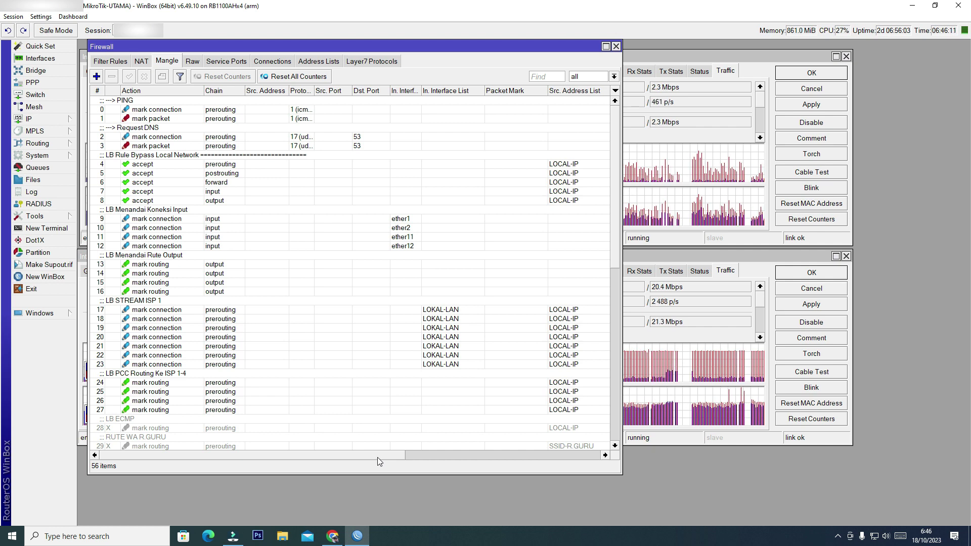
drag(378, 457, 387, 455)
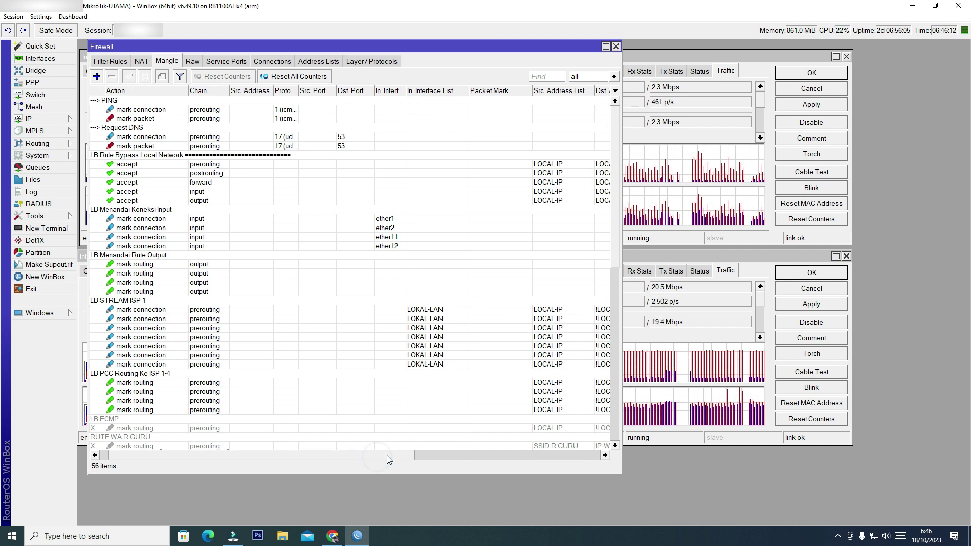
Review the per connection classifiers and new connection marks of the LB STREAM ISP 1 mangle rules
click(289, 306)
shift+click(305, 364)
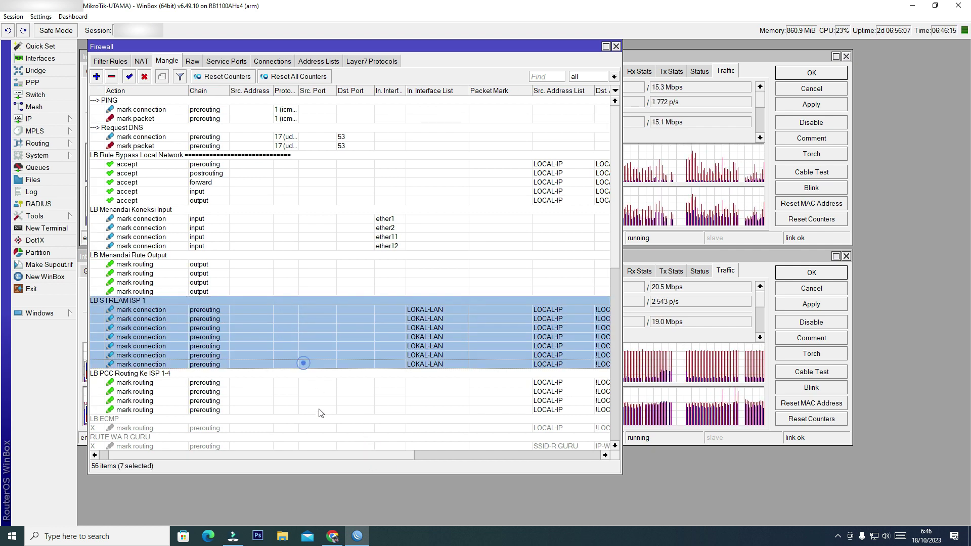
drag(352, 454, 544, 481)
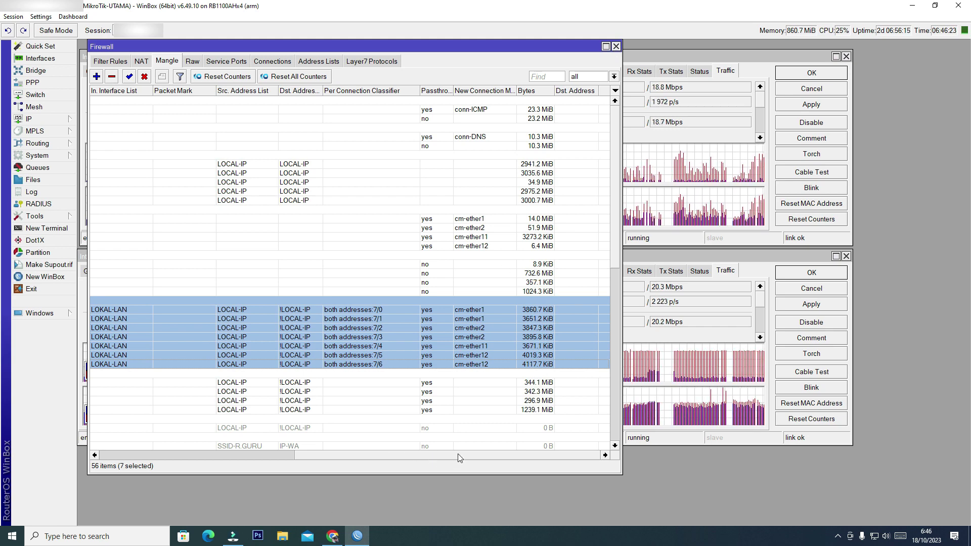
key(Escape)
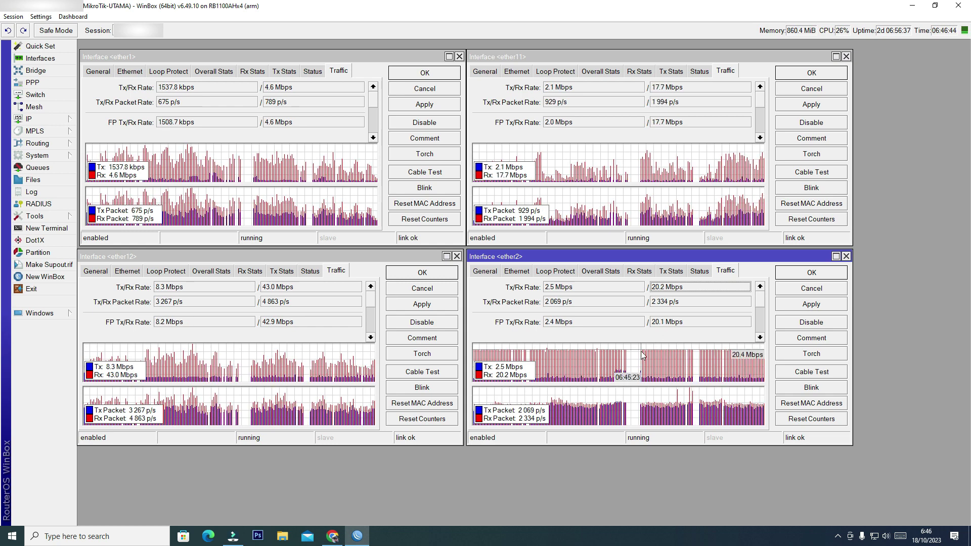
Compare the live traffic rates and graphs of the ether12, ether1 and ether11 interfaces
click(269, 292)
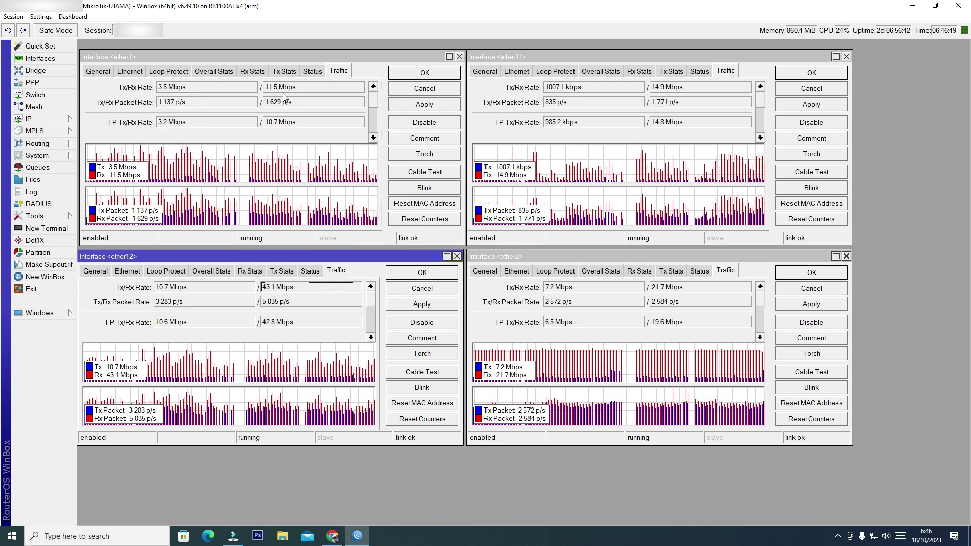
click(276, 301)
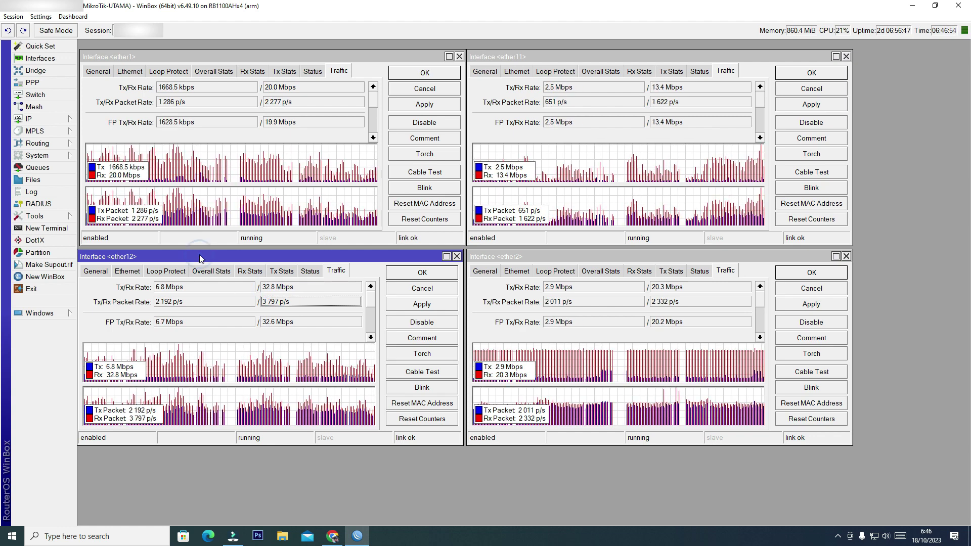
click(146, 129)
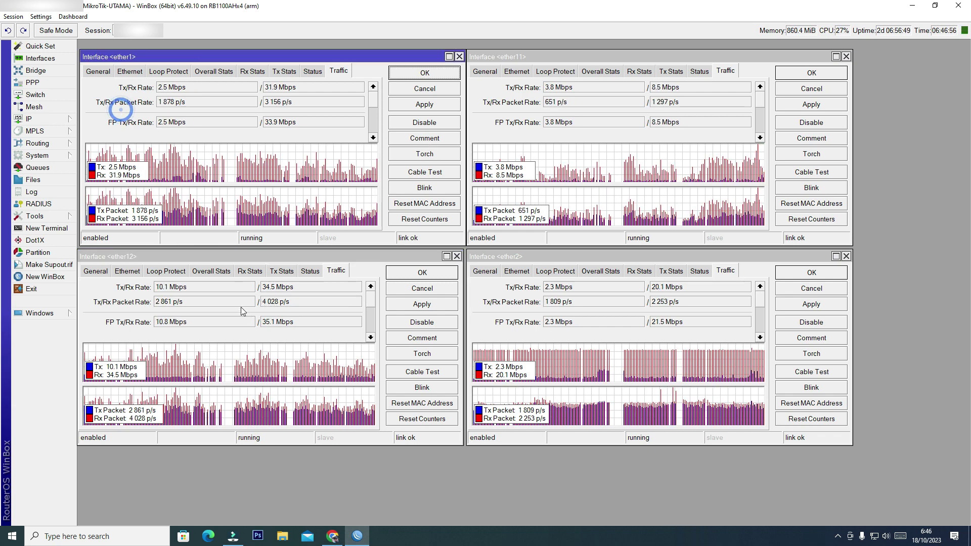
click(498, 118)
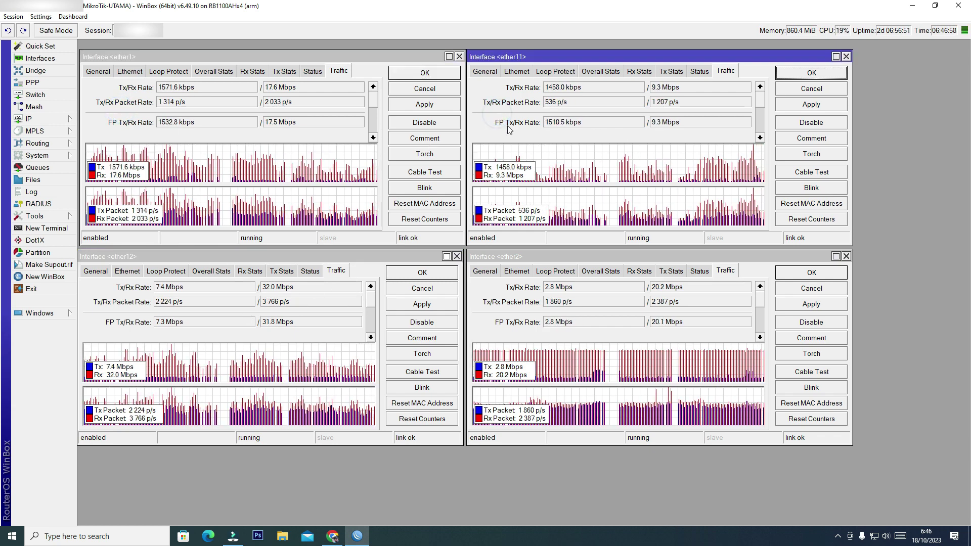
Examine the ether2 interface's traffic rates, graphs and its byte, packet, drop and error counters
click(513, 300)
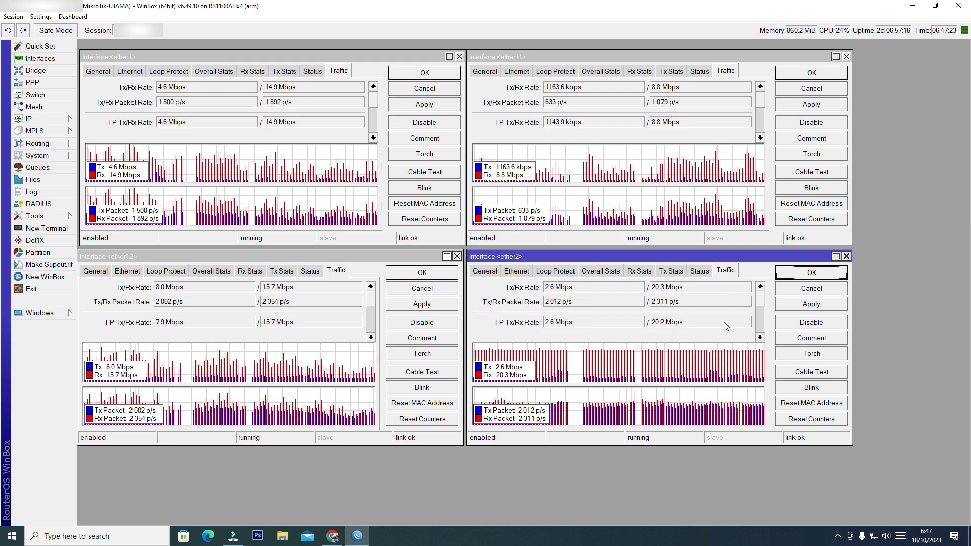
scroll(724, 326, down, 2)
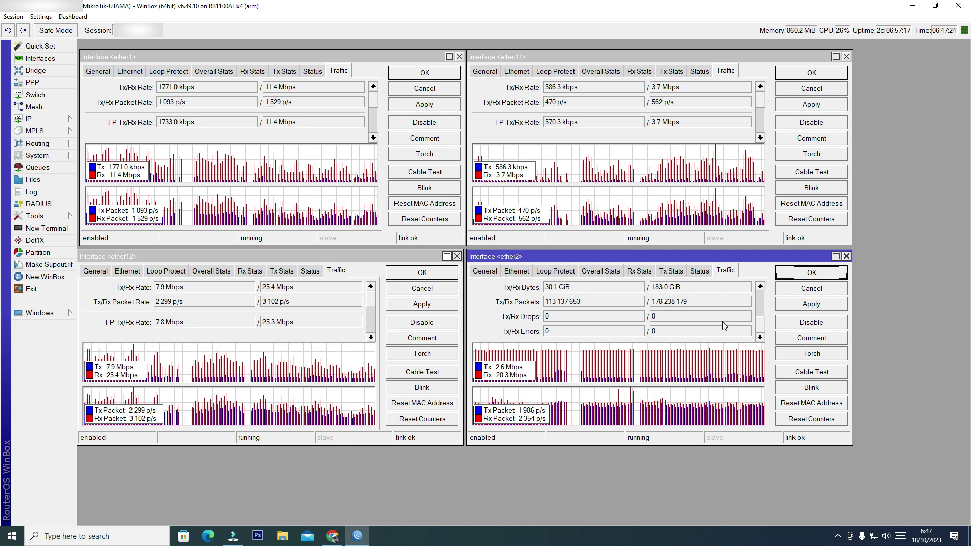
scroll(719, 320, up, 2)
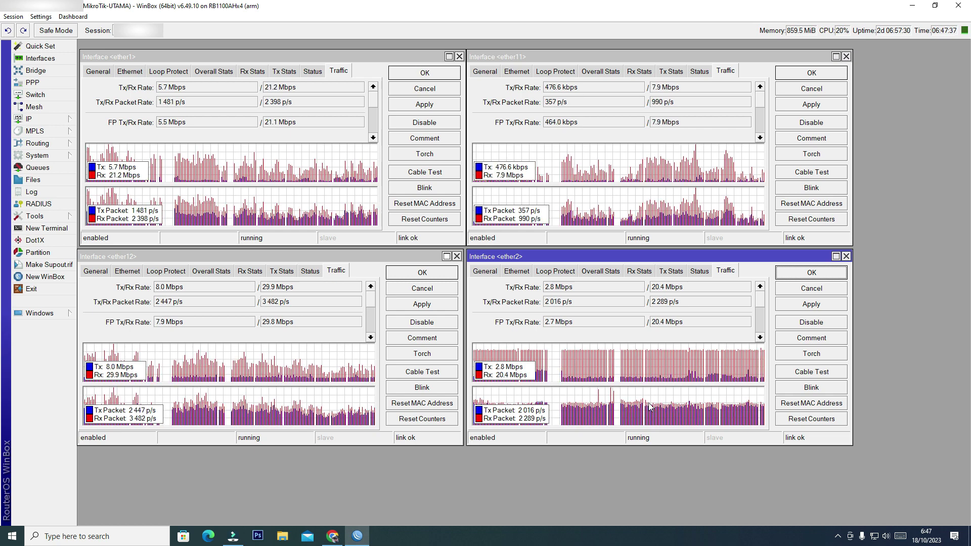
scroll(659, 356, down, 1)
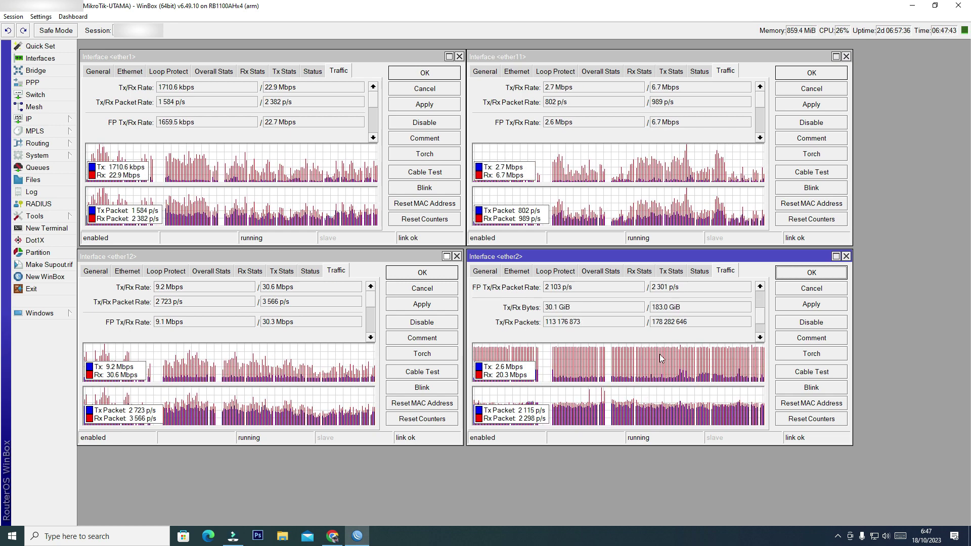
scroll(660, 358, up, 1)
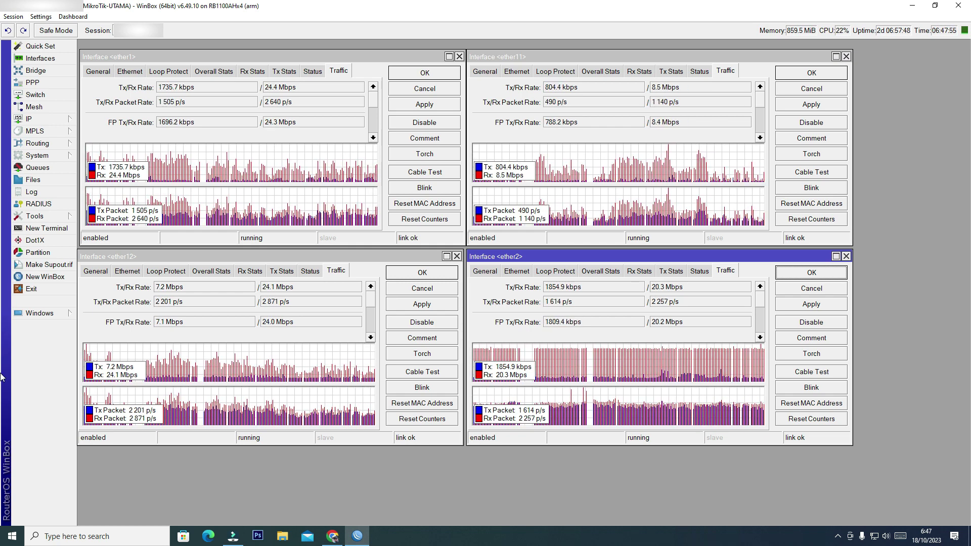
Open the simple queue list and view the hotspot's active users and hosts
click(45, 173)
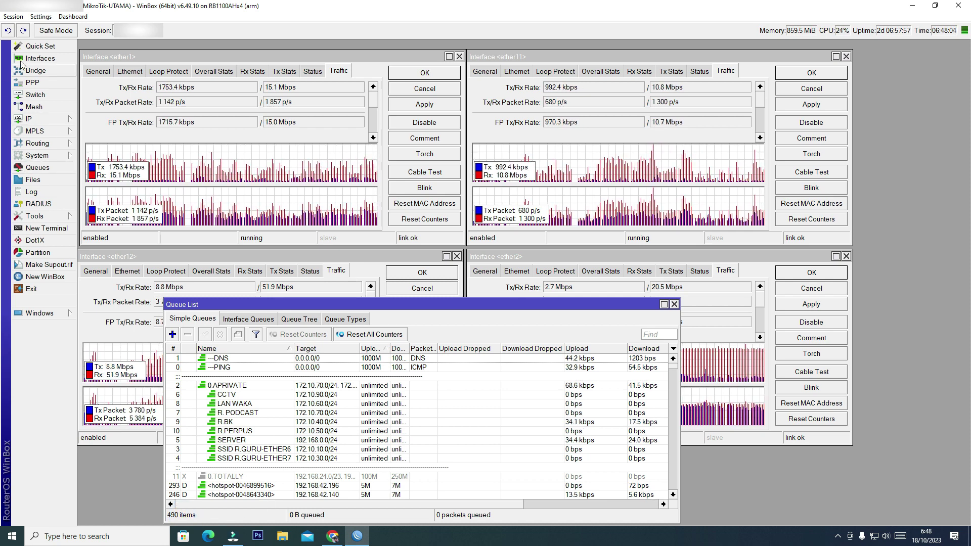
click(38, 119)
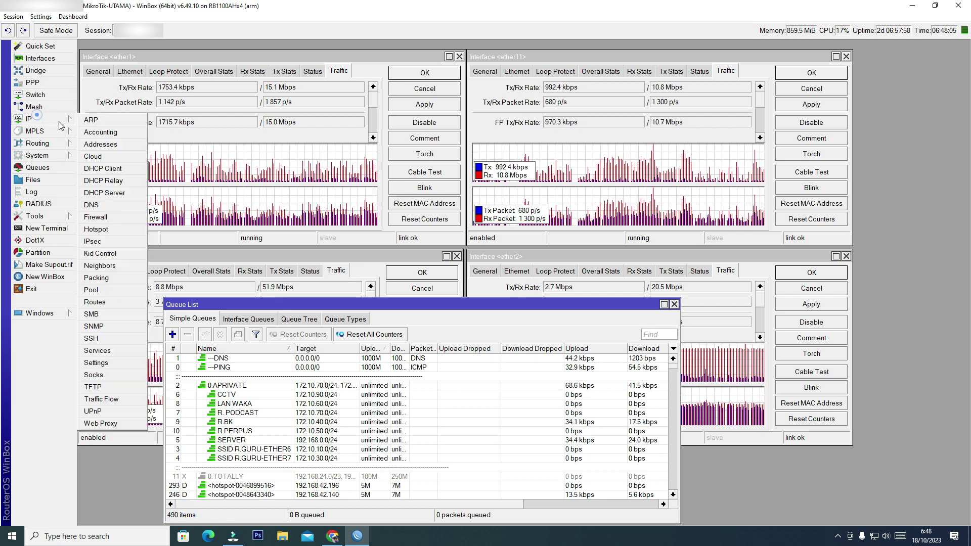
click(105, 226)
click(305, 210)
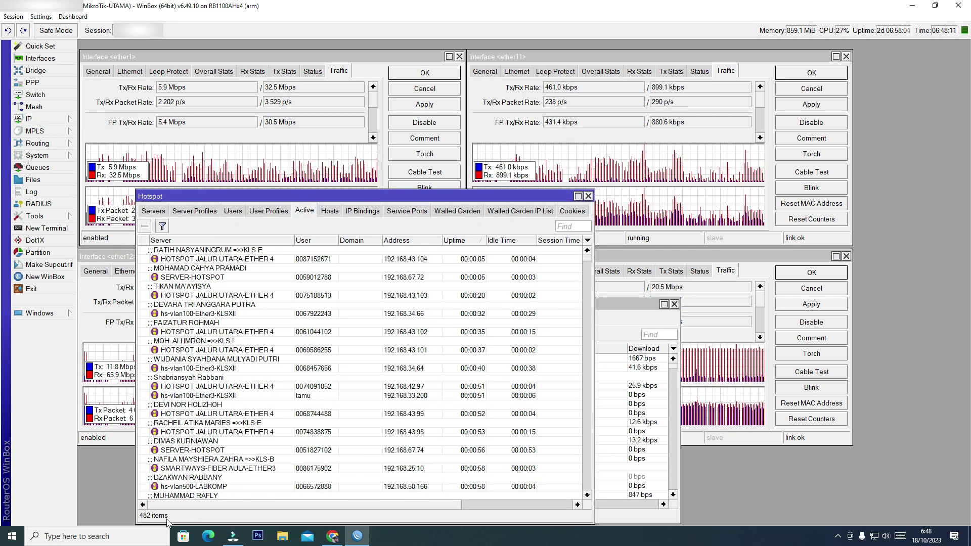
drag(356, 199, 382, 189)
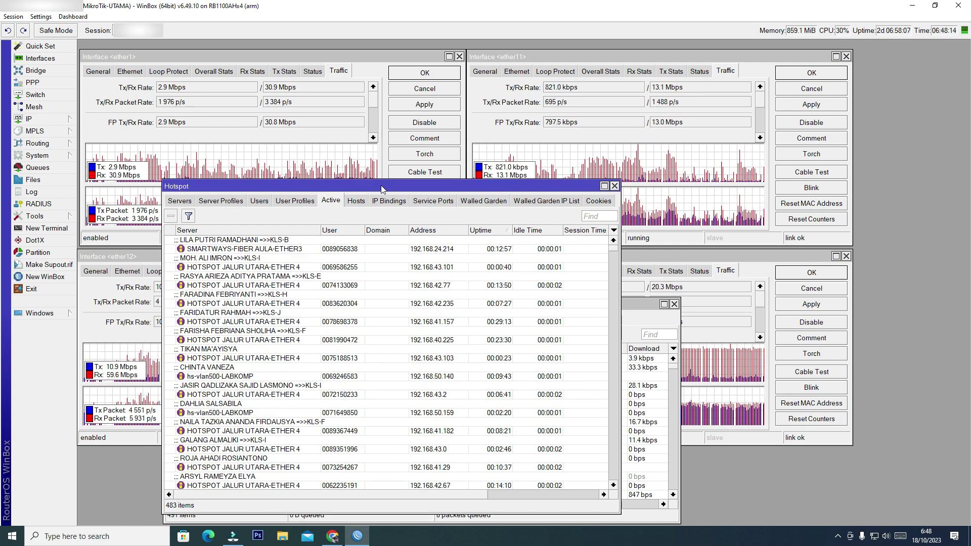
click(357, 202)
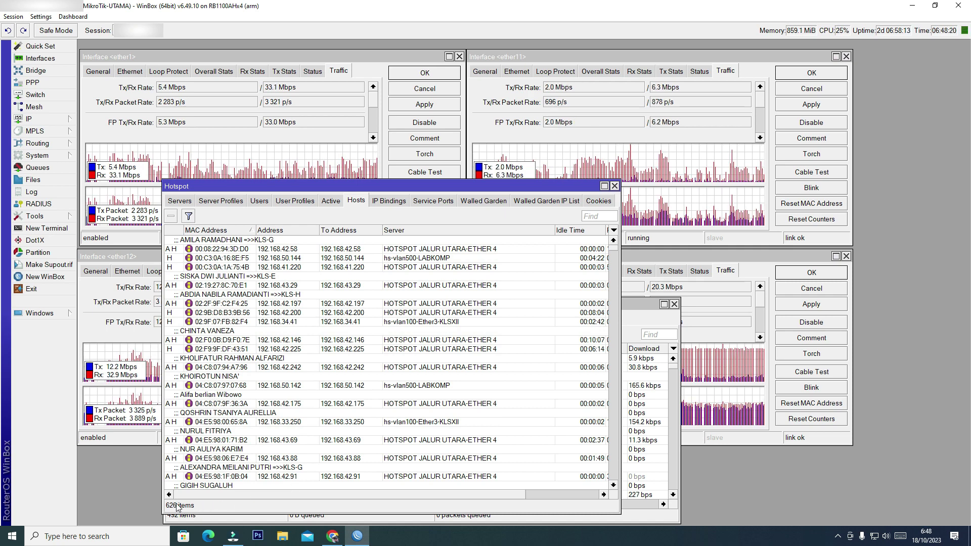
Sort the hotspot's active users by Tx rate, highest first, and select the top entry
click(331, 200)
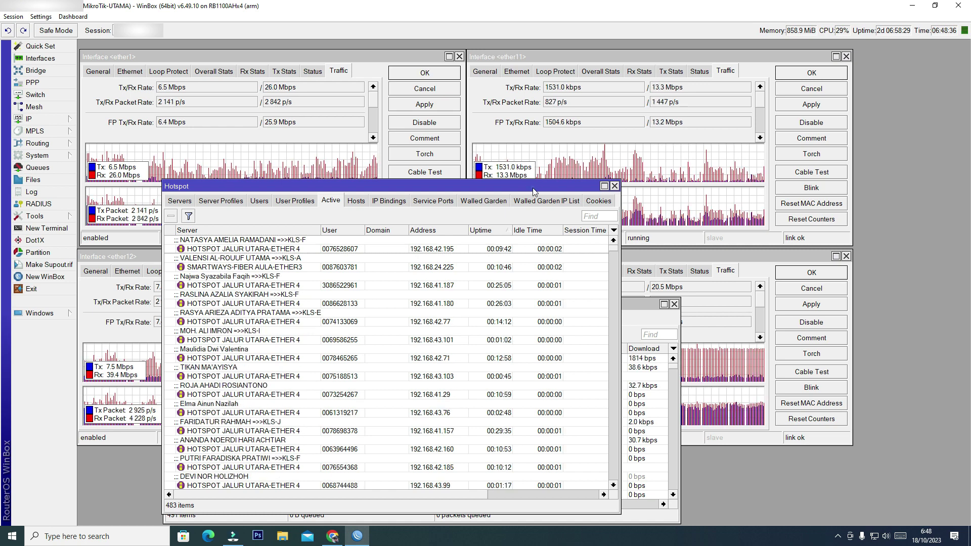
drag(441, 493, 531, 495)
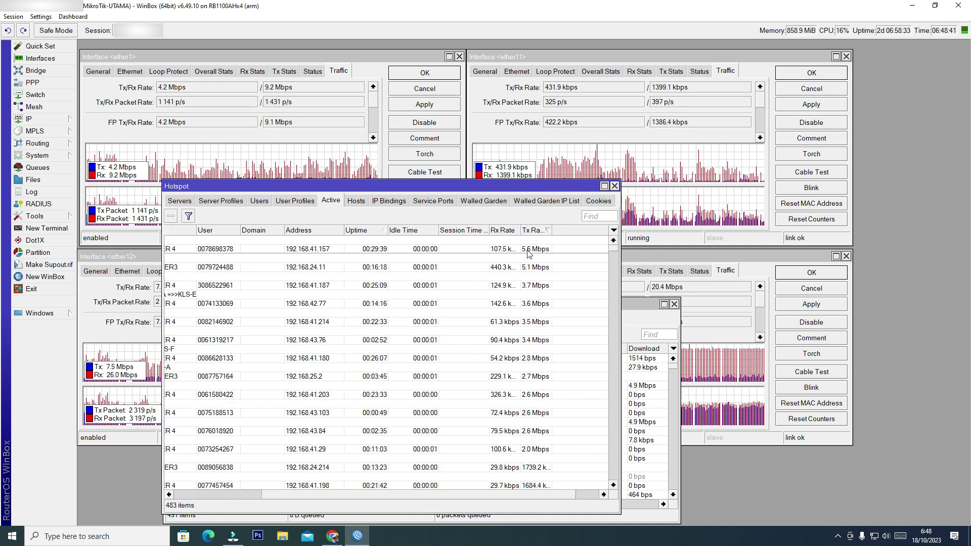
click(556, 248)
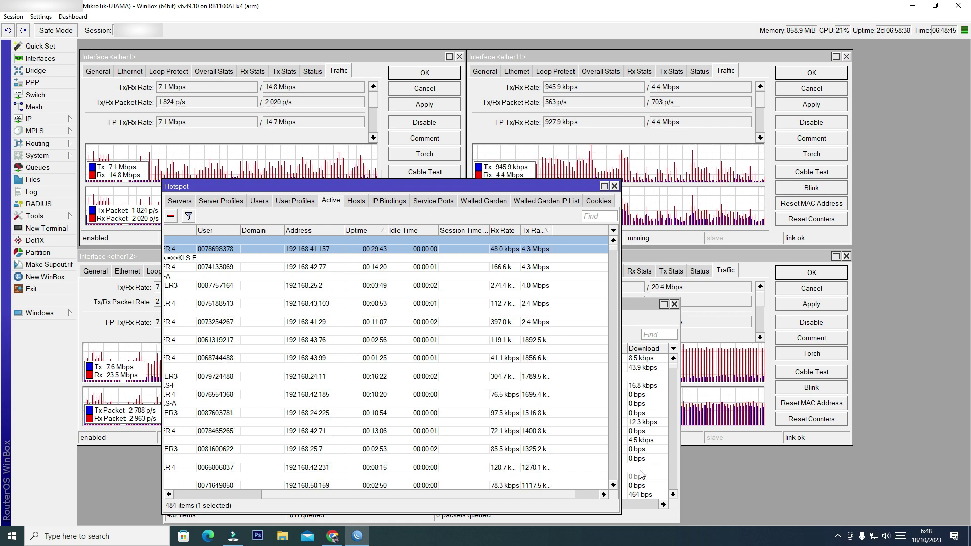
Check the upload and download max limits of the simple queue targeting 192.168.33.252
click(641, 476)
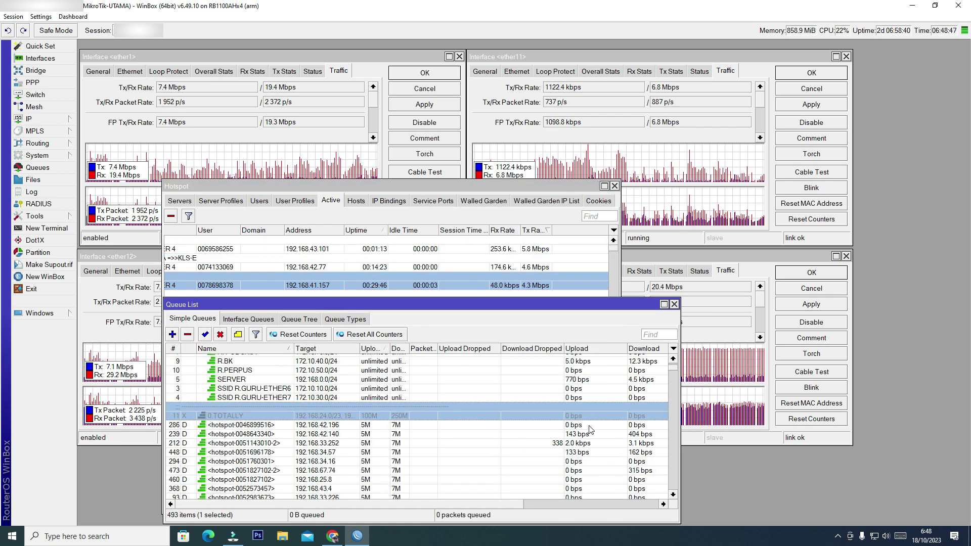
double_click(581, 445)
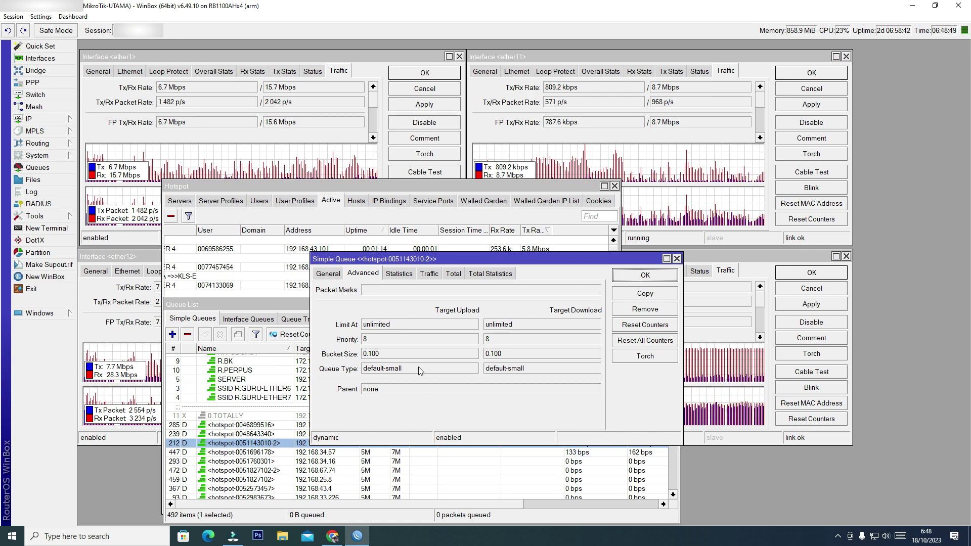
click(328, 274)
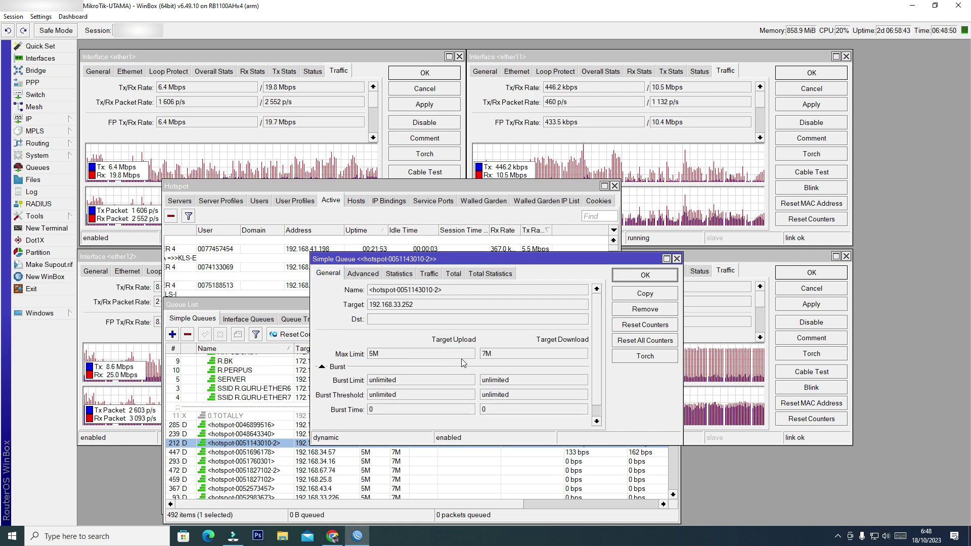
click(384, 353)
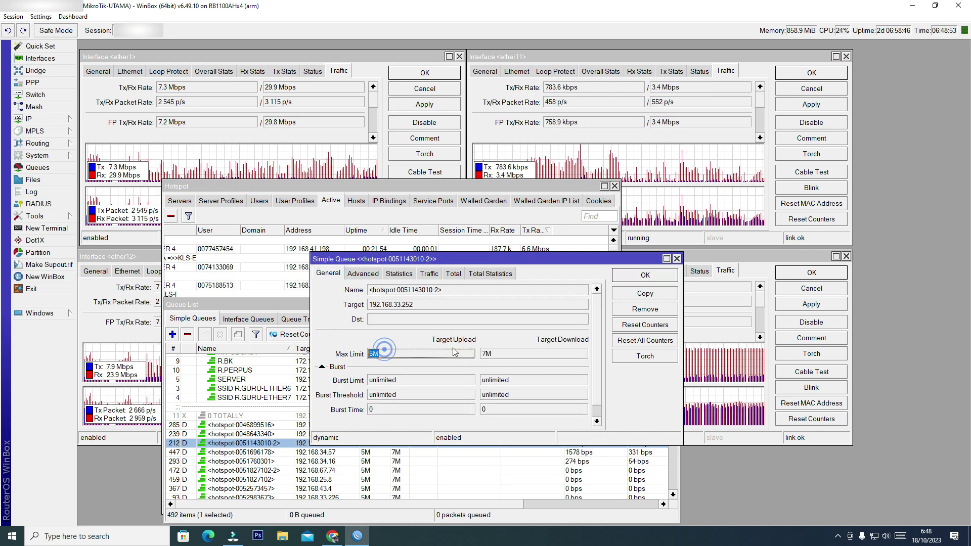
double_click(513, 350)
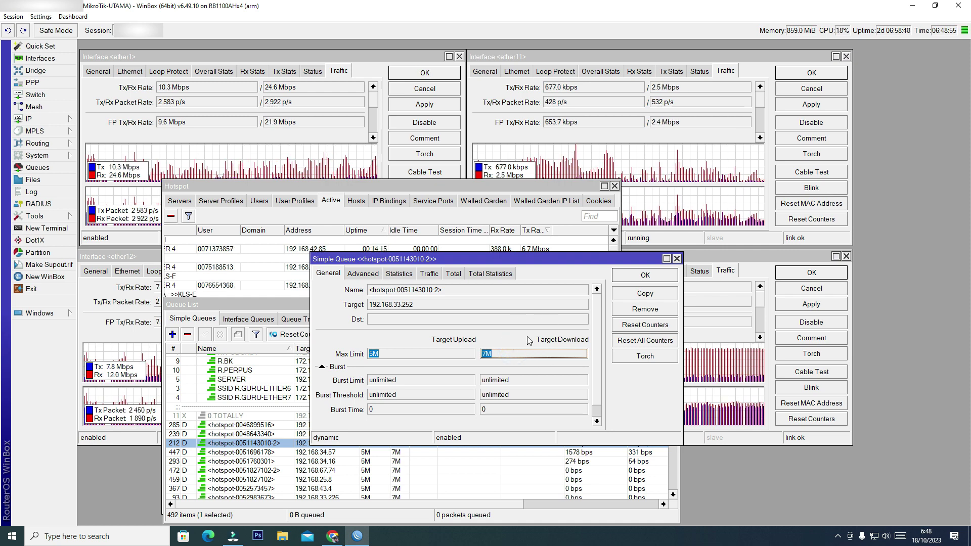
click(677, 259)
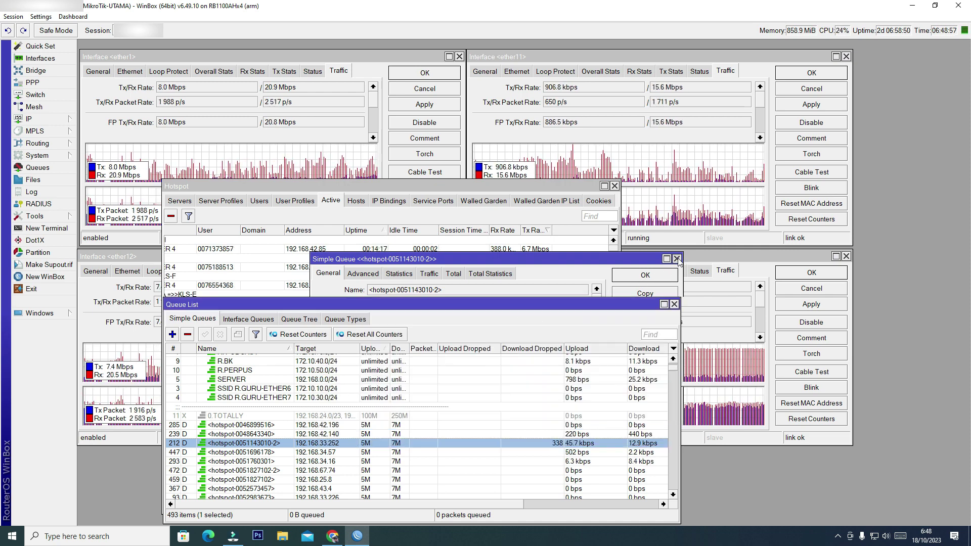
drag(617, 306, 547, 318)
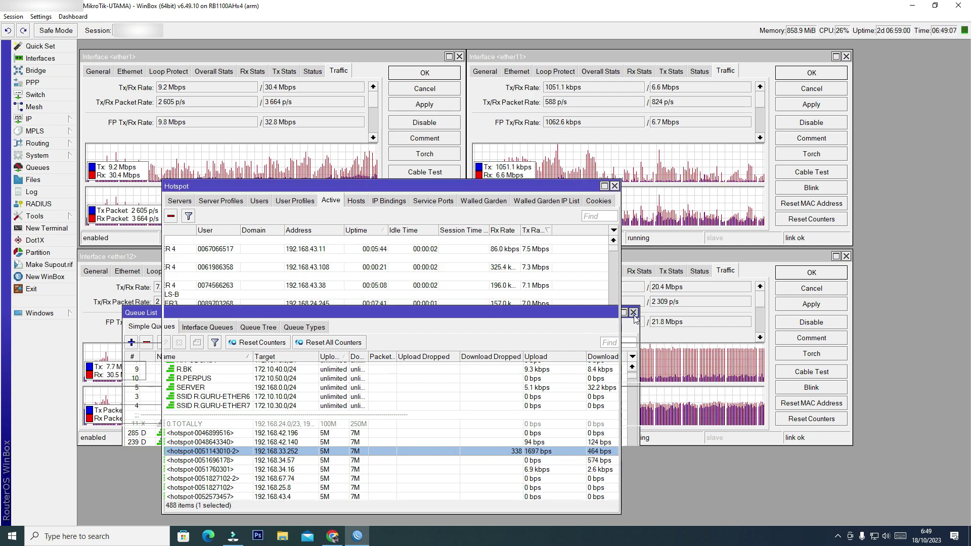
Close the queue list and hotspot windows and return to the ether1 interface's traffic view
click(633, 313)
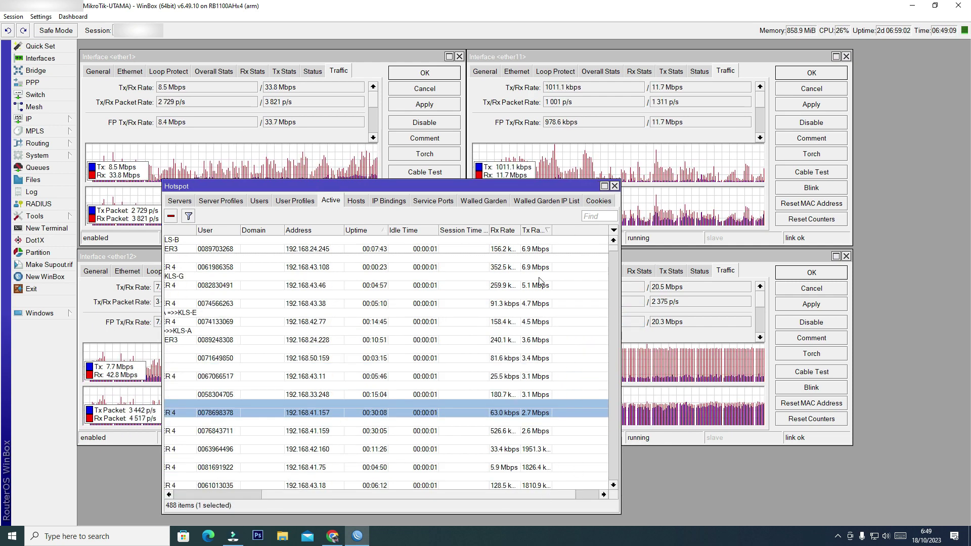
key(Escape)
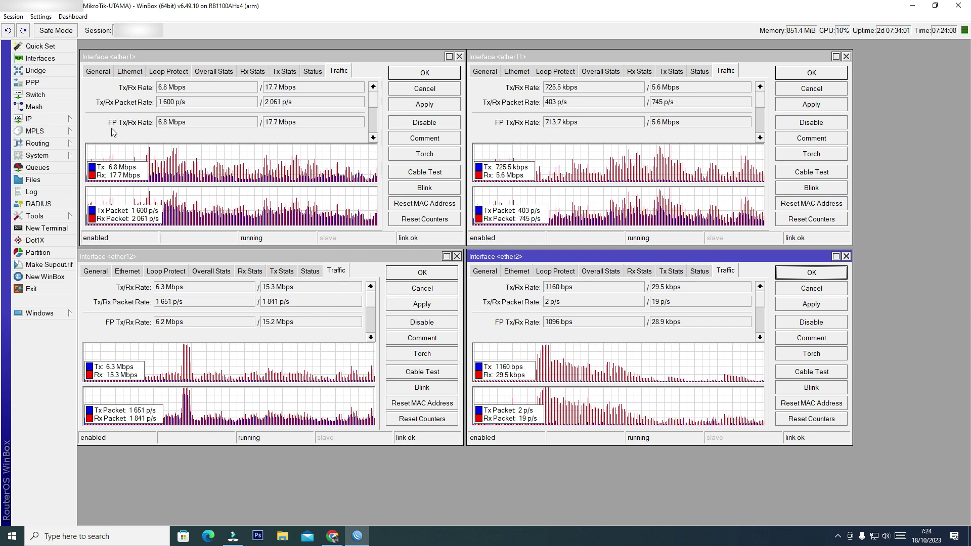
click(126, 113)
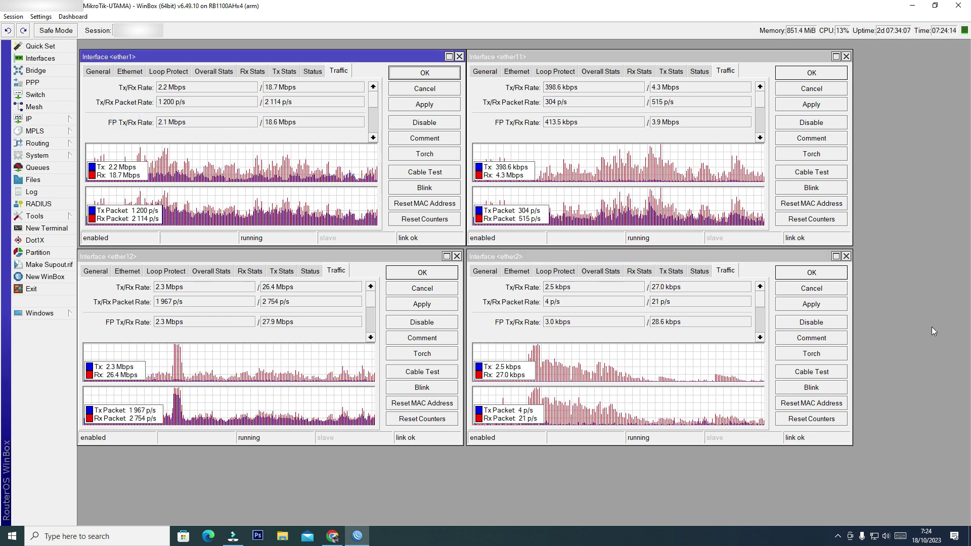
Open the firewall mangle rules and check the per connection classifiers of the active ether1, ether11 and ether12 rules under LB STREAM ISP 1
click(53, 119)
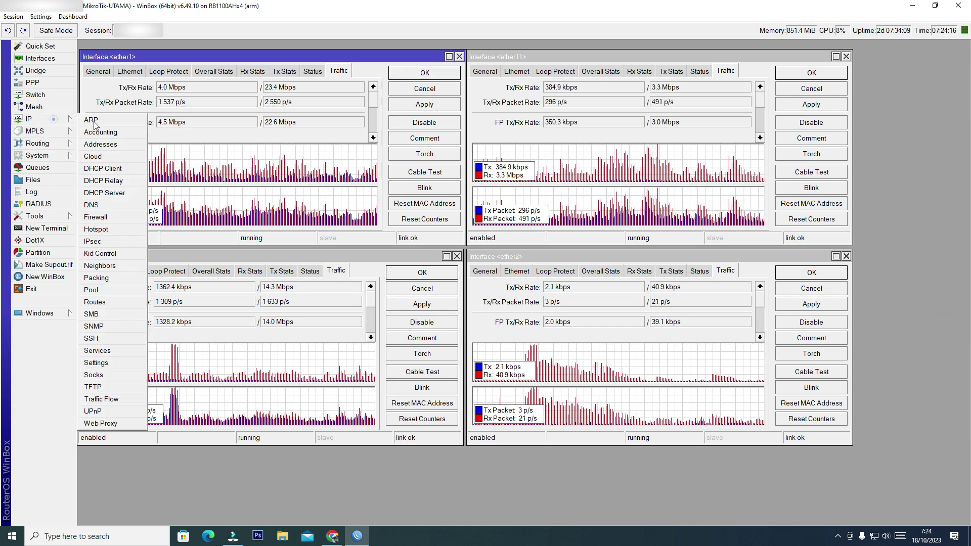
click(96, 217)
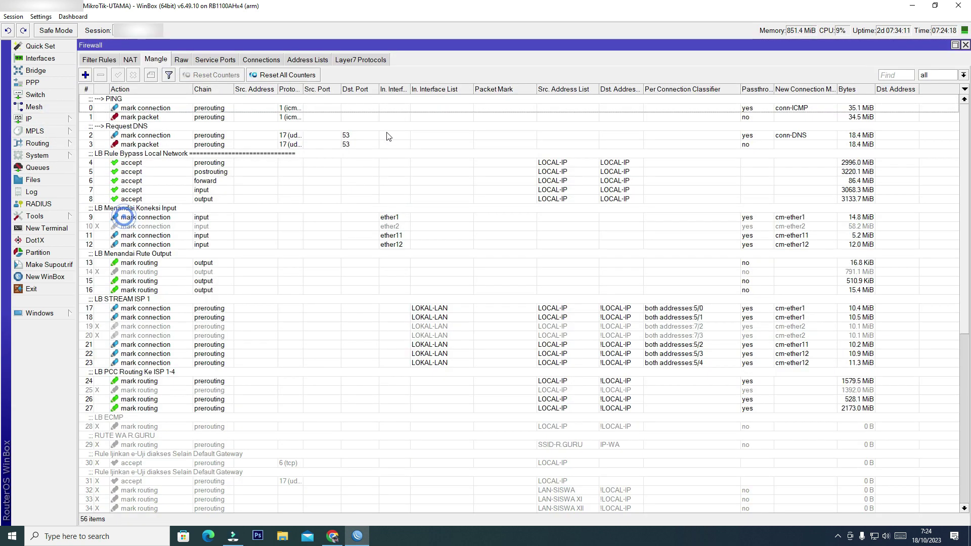
click(695, 310)
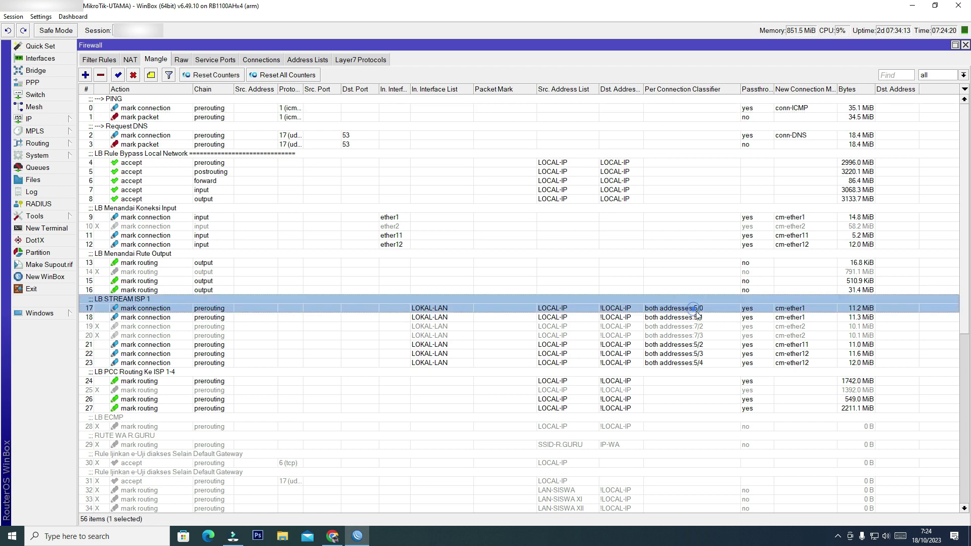
shift+click(702, 319)
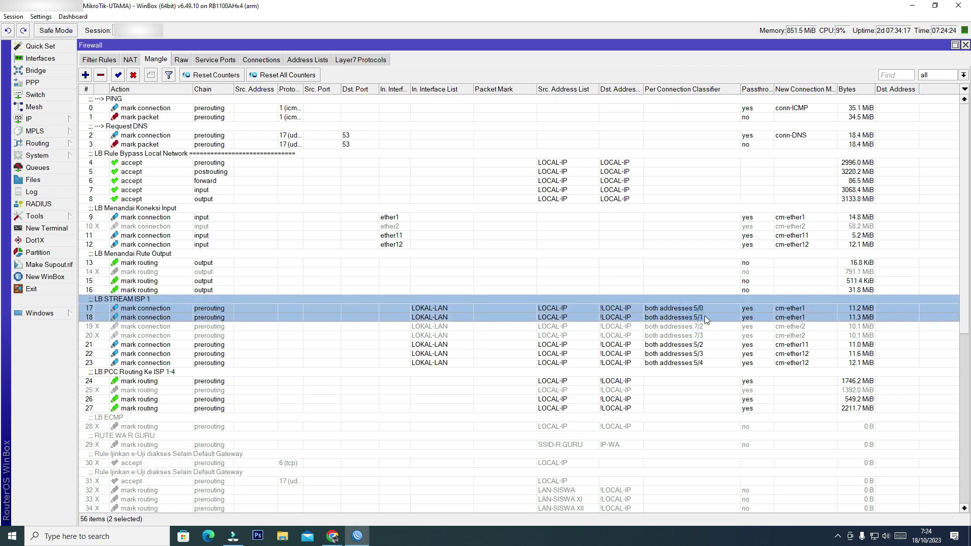
click(709, 346)
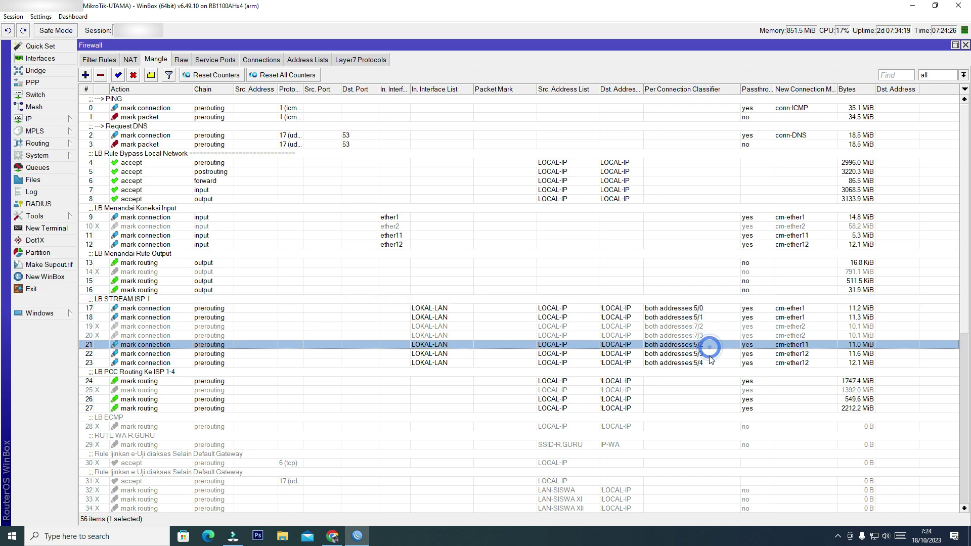
click(709, 362)
click(708, 353)
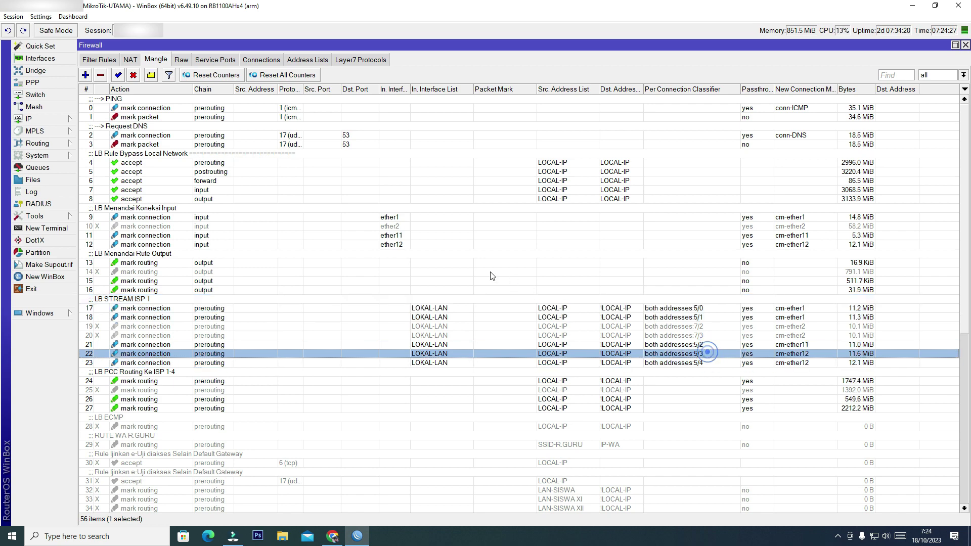
Check the disabled mangle rules in the input connection marking, PCC routing and output routing groups
click(434, 227)
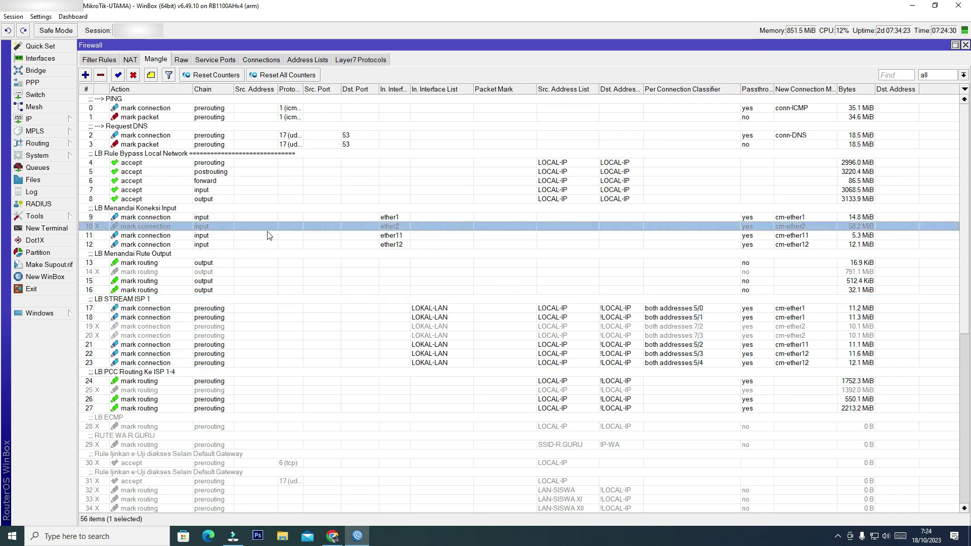
click(627, 390)
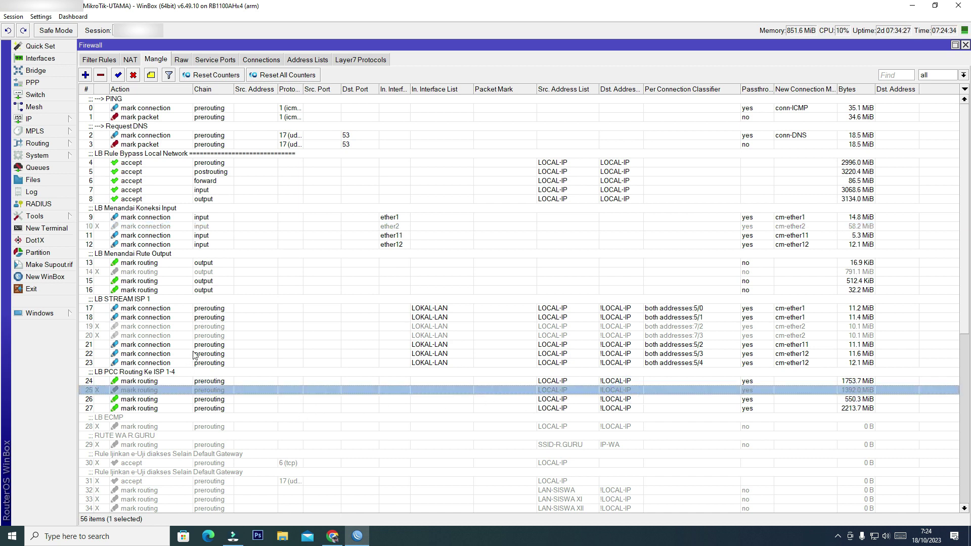
click(214, 273)
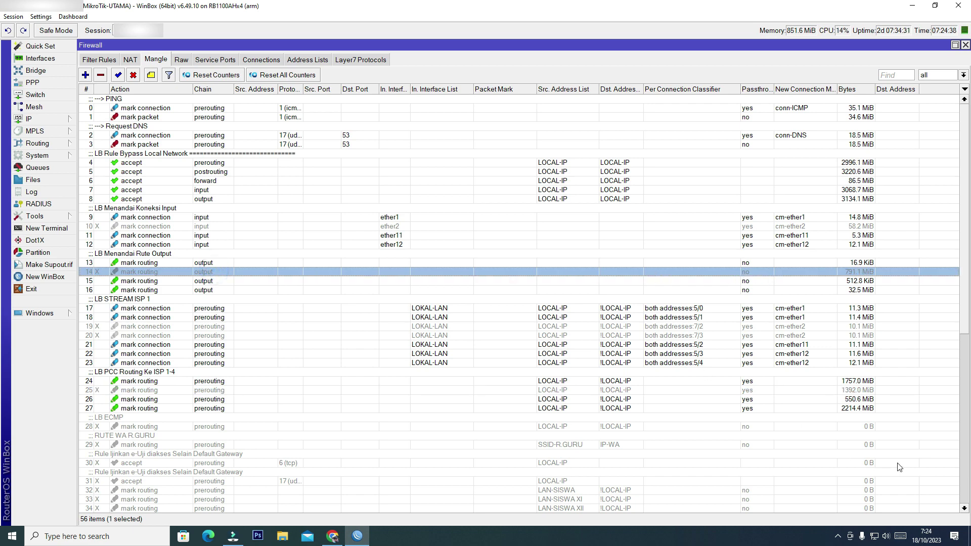
Compare the PCC classifiers of the ether1, ether2 and ether11 connection marks under LB STREAM ISP 1, and close the firewall window
click(699, 310)
click(699, 317)
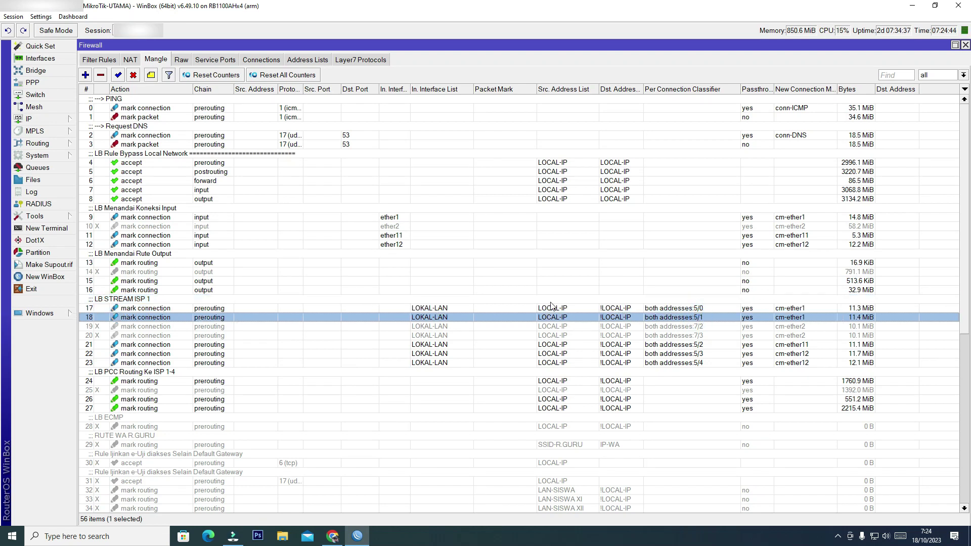
click(823, 326)
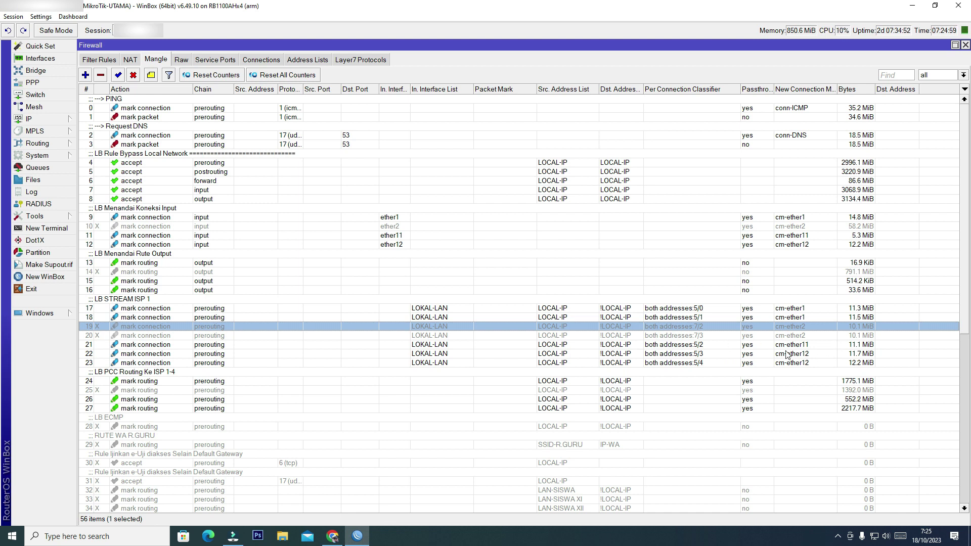
click(708, 346)
click(714, 317)
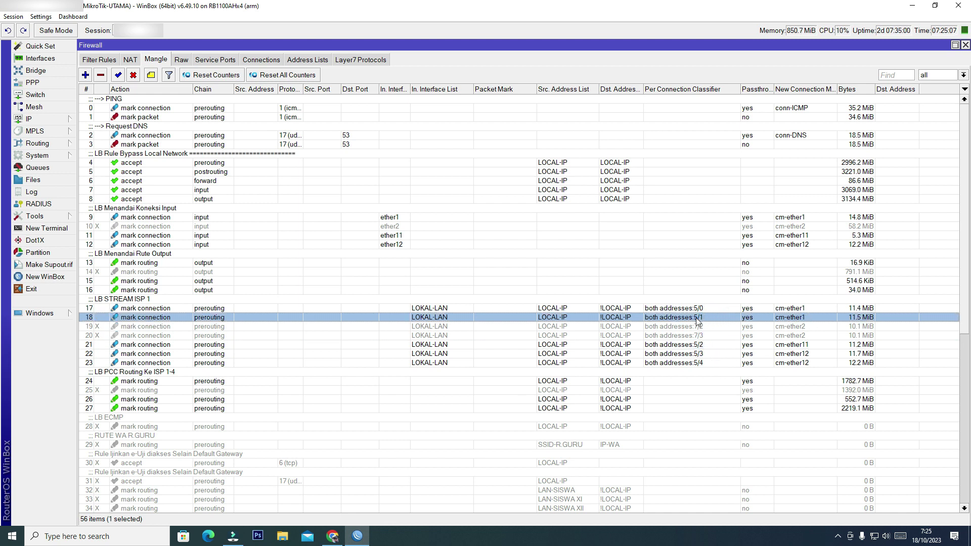
click(965, 46)
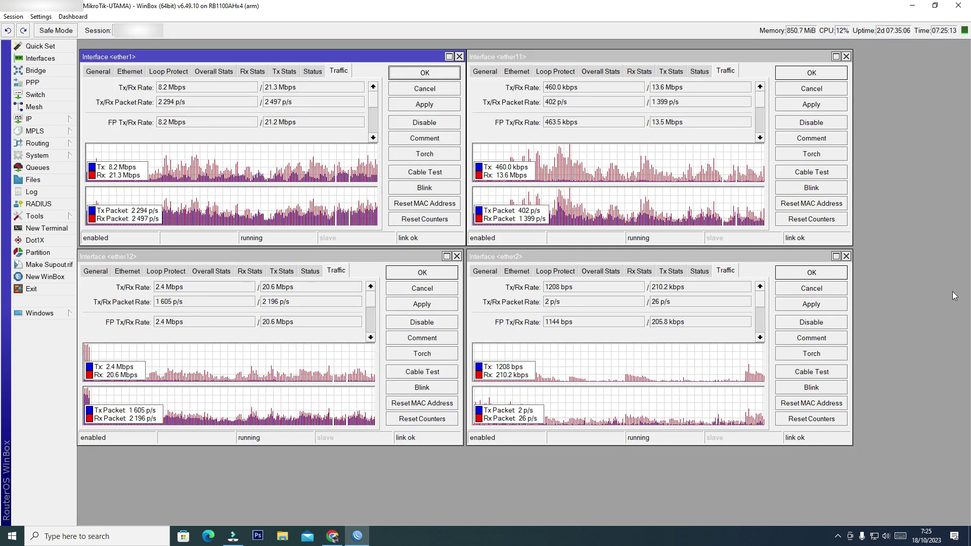